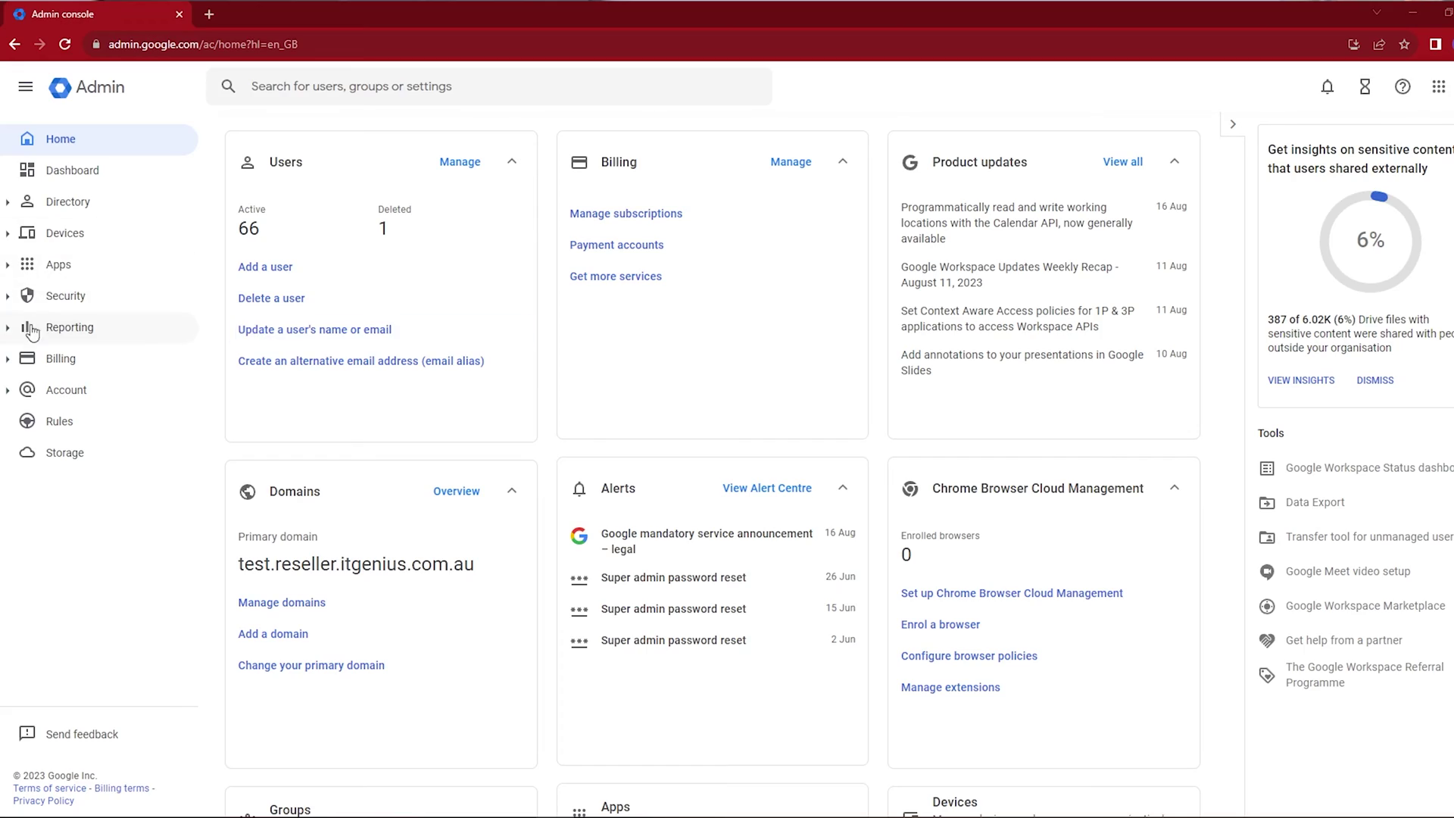
# Expand the Reporting section in the Admin console's left sidebar
pyautogui.click(31, 331)
# Open the Reports Overview and scroll through its account, storage, app and sharing charts
pyautogui.click(91, 360)
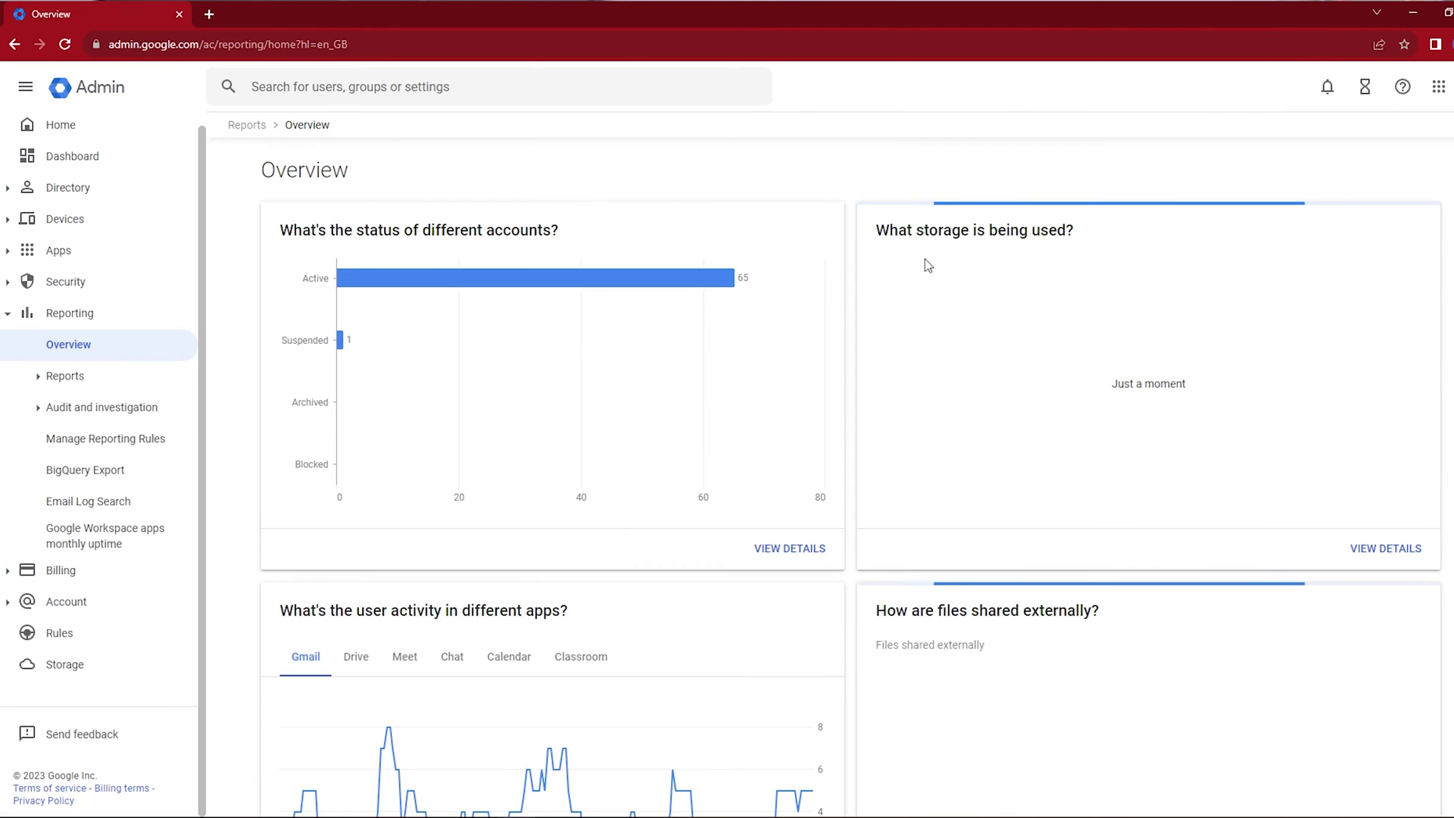
pyautogui.scroll(-1, 1136, 221)
pyautogui.scroll(-2, 1134, 227)
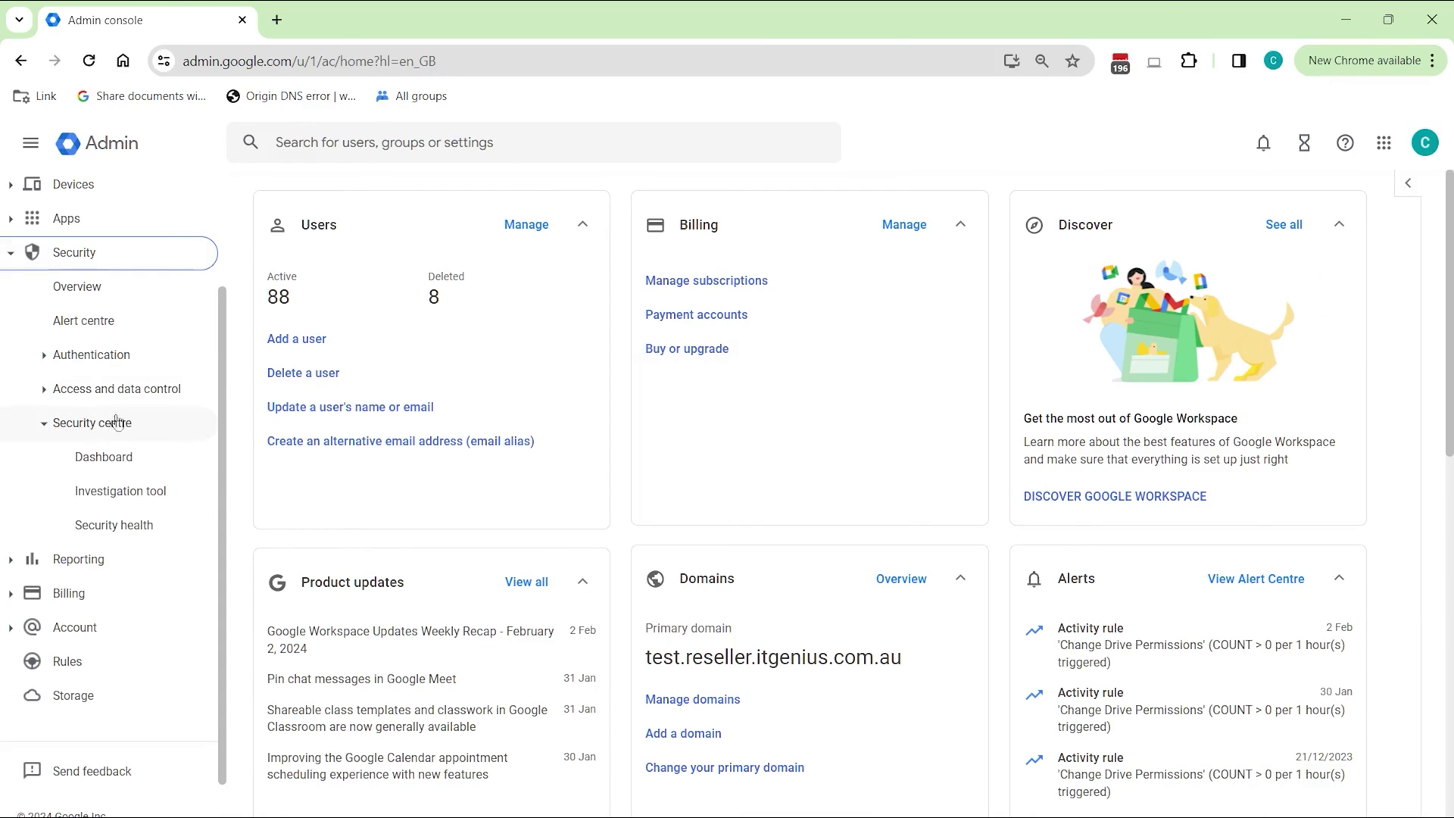
# Start an Investigation tool search with Drive log events as the data source
pyautogui.click(197, 491)
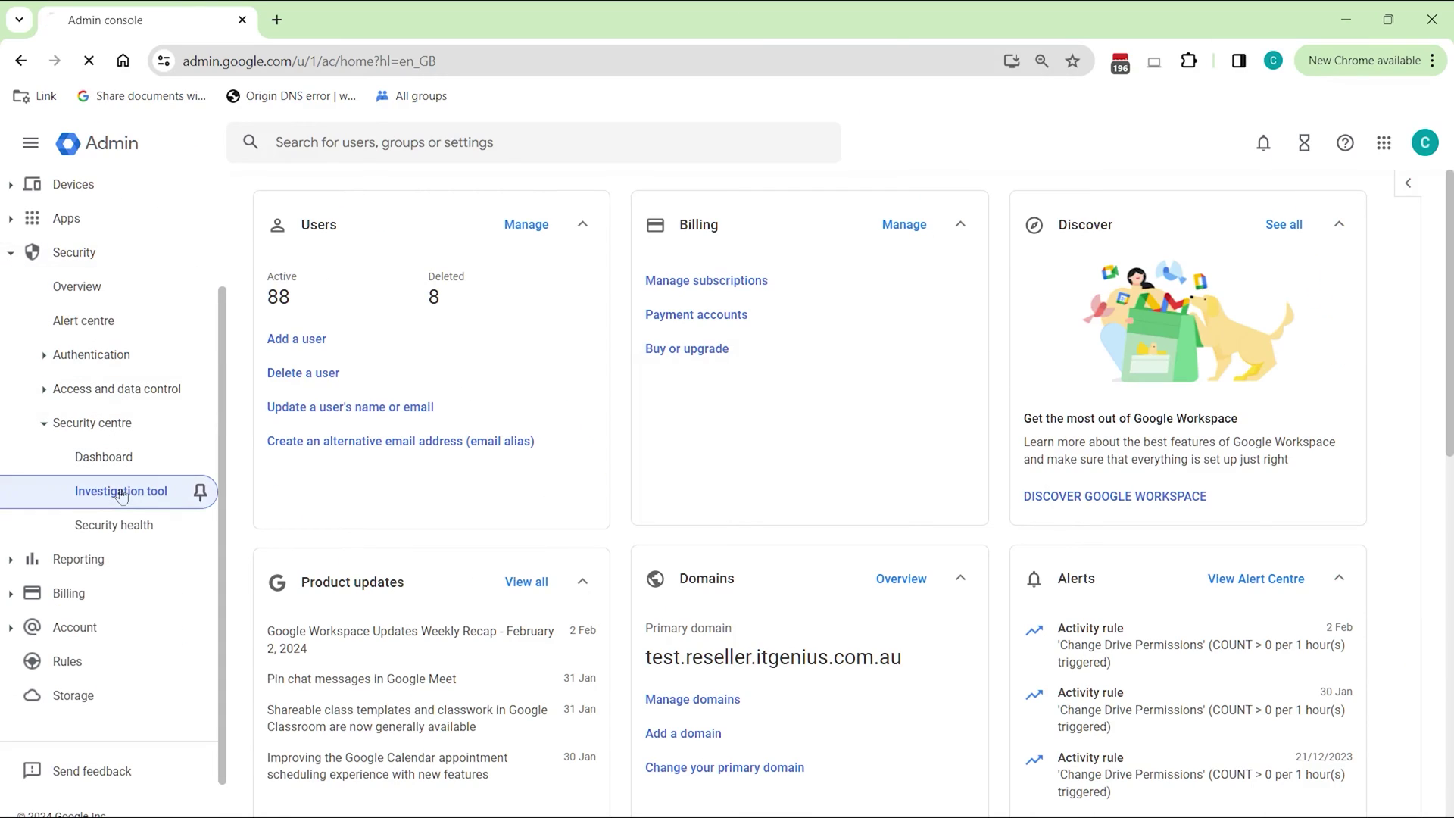
pyautogui.click(369, 312)
pyautogui.write('dr')
pyautogui.click(351, 439)
# Add the condition Visibility is Shared externally and run the search
pyautogui.click(353, 395)
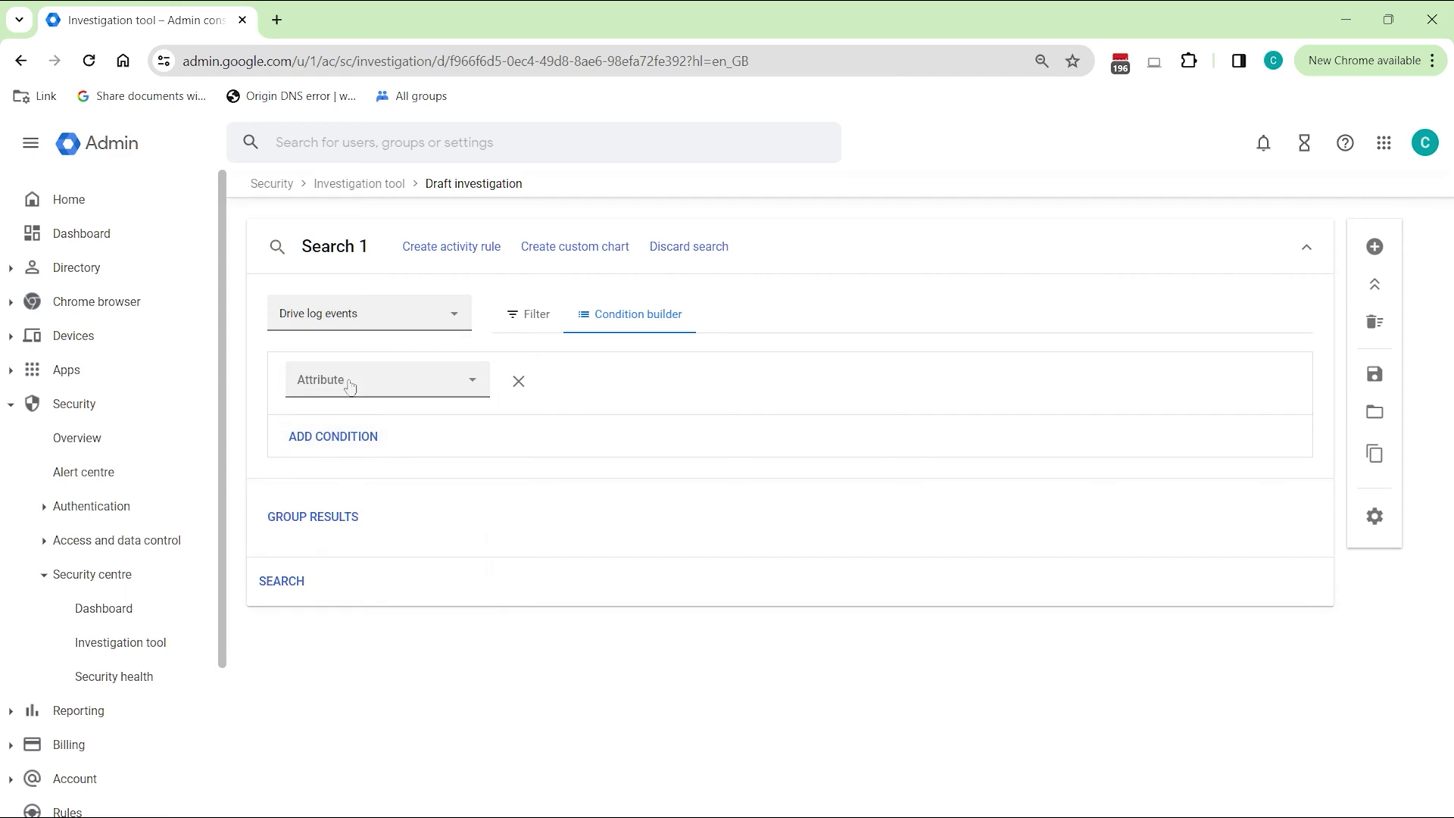
pyautogui.click(351, 383)
pyautogui.scroll(-5, 394, 530)
pyautogui.scroll(-8, 394, 591)
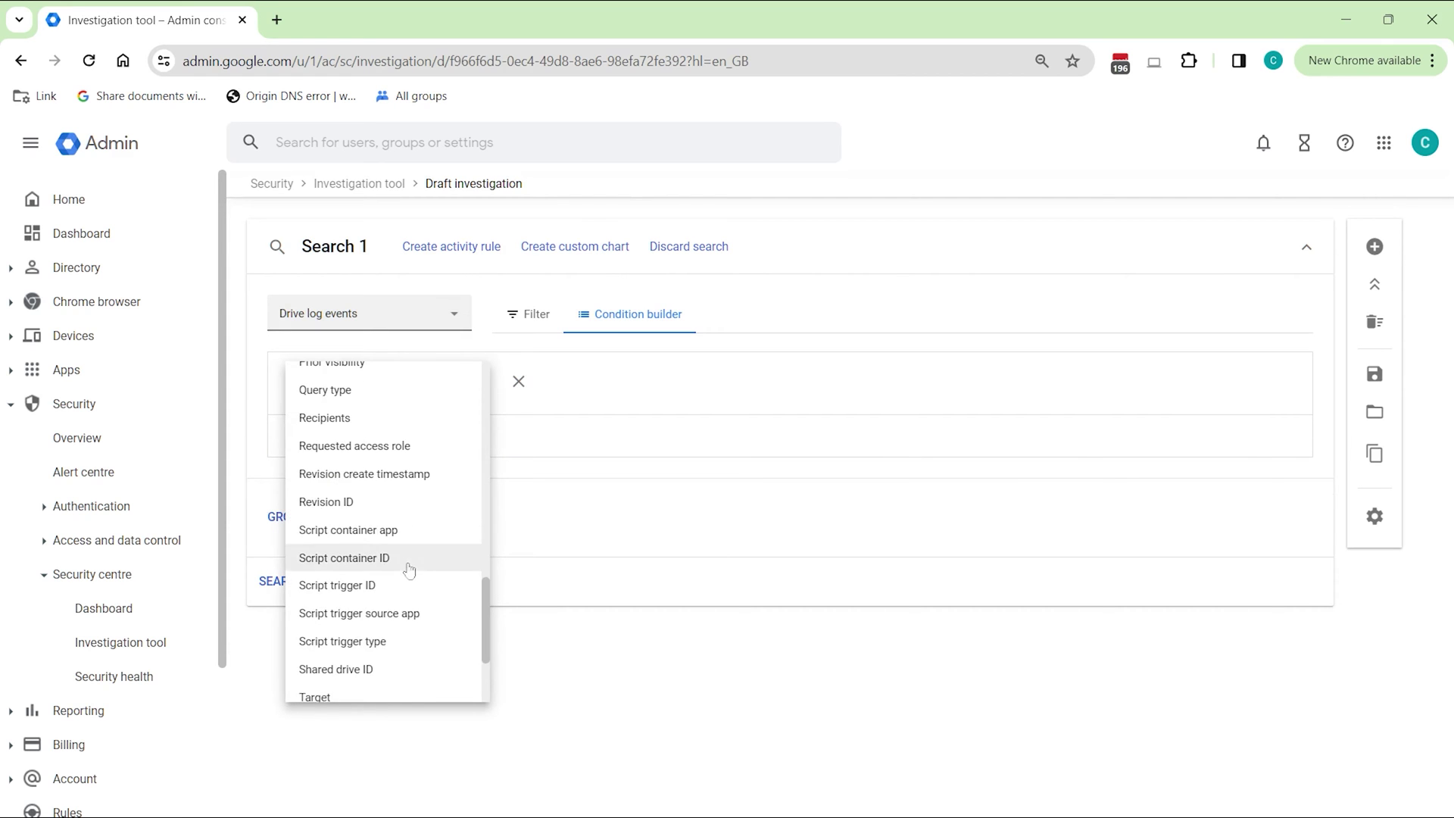
pyautogui.click(384, 633)
pyautogui.click(763, 392)
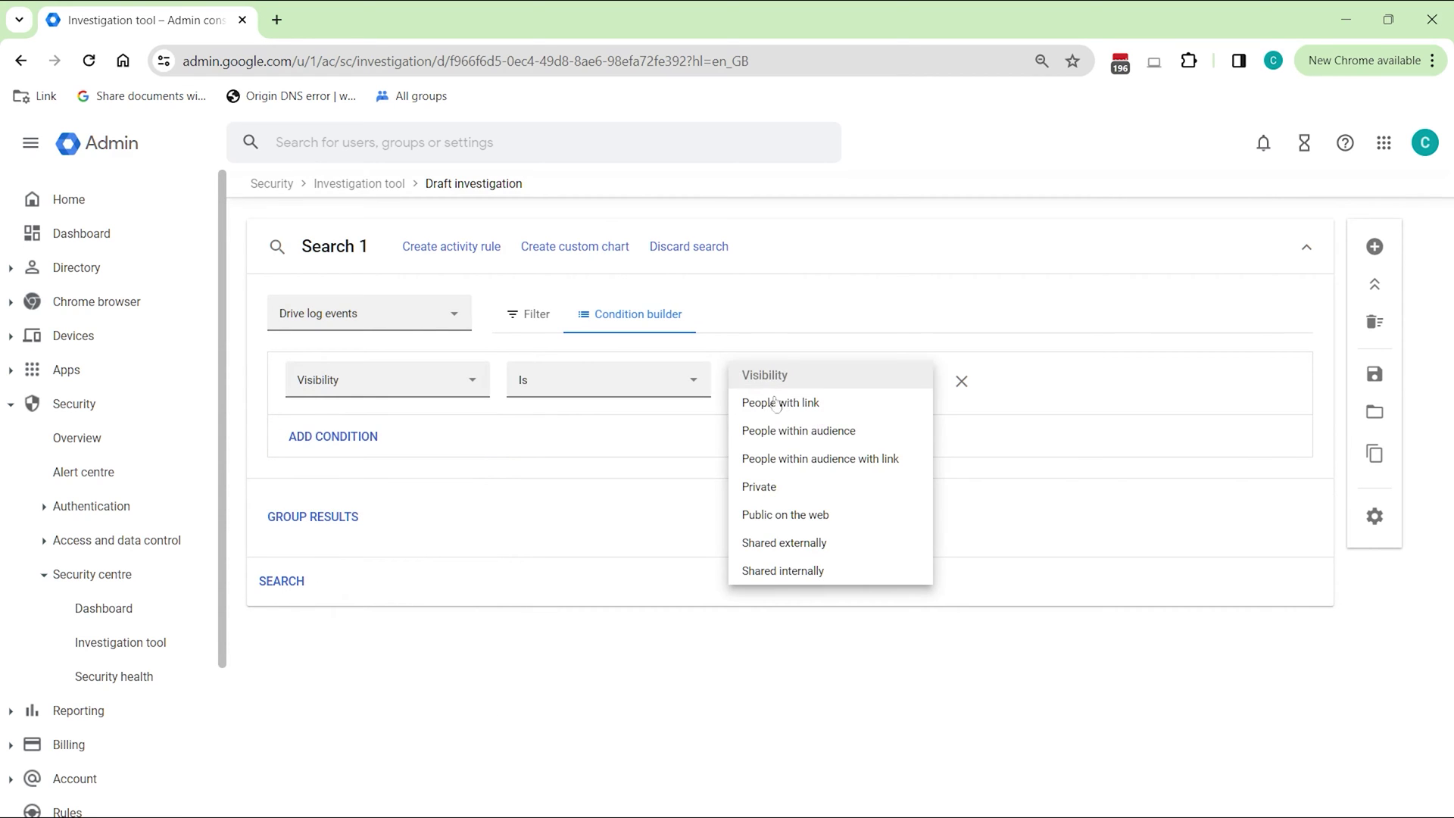
pyautogui.click(858, 545)
pyautogui.click(282, 580)
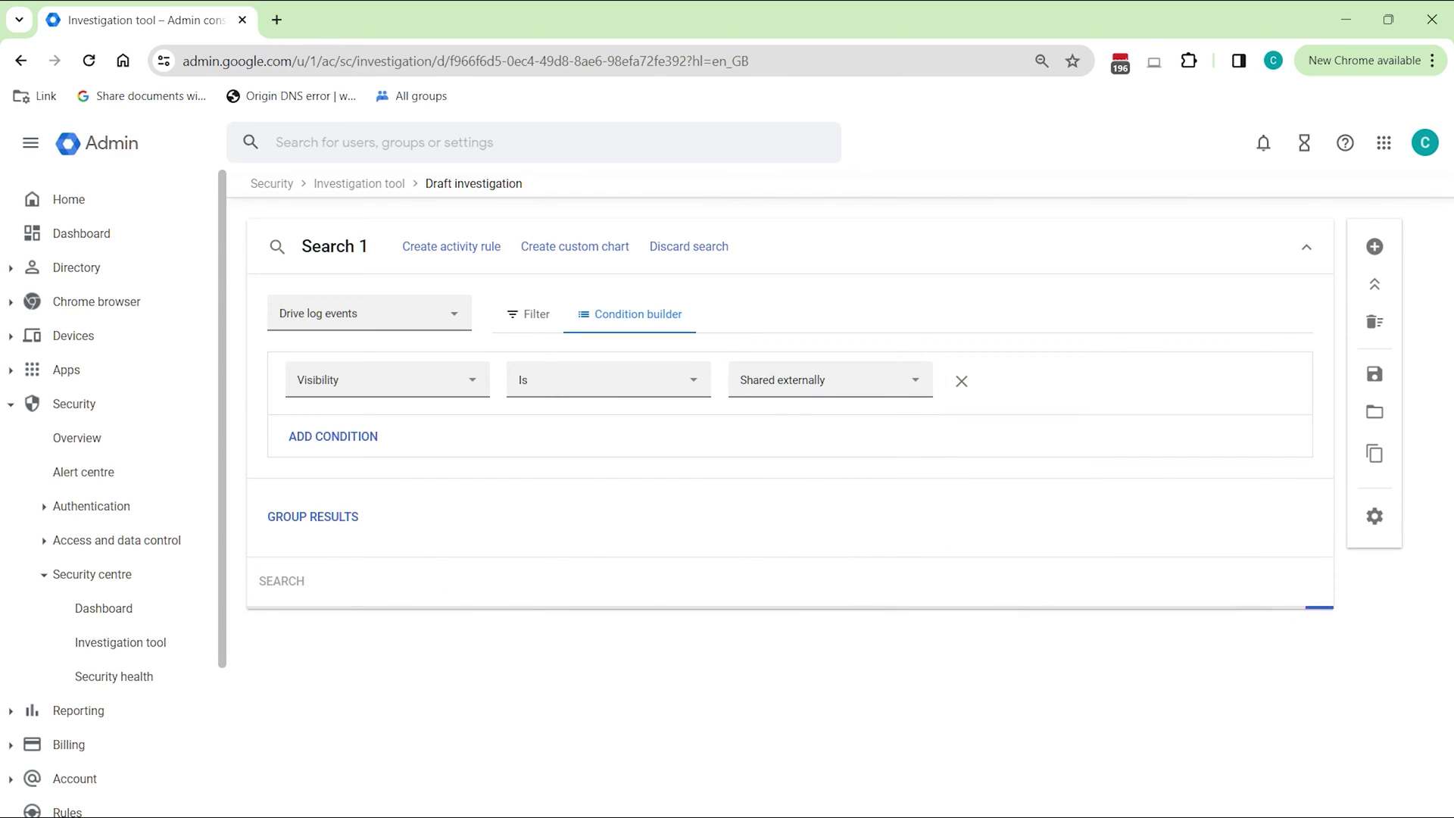
# Scroll through the 200 results, checking the Prior visibility and Visibility columns
pyautogui.scroll(-4, 675, 428)
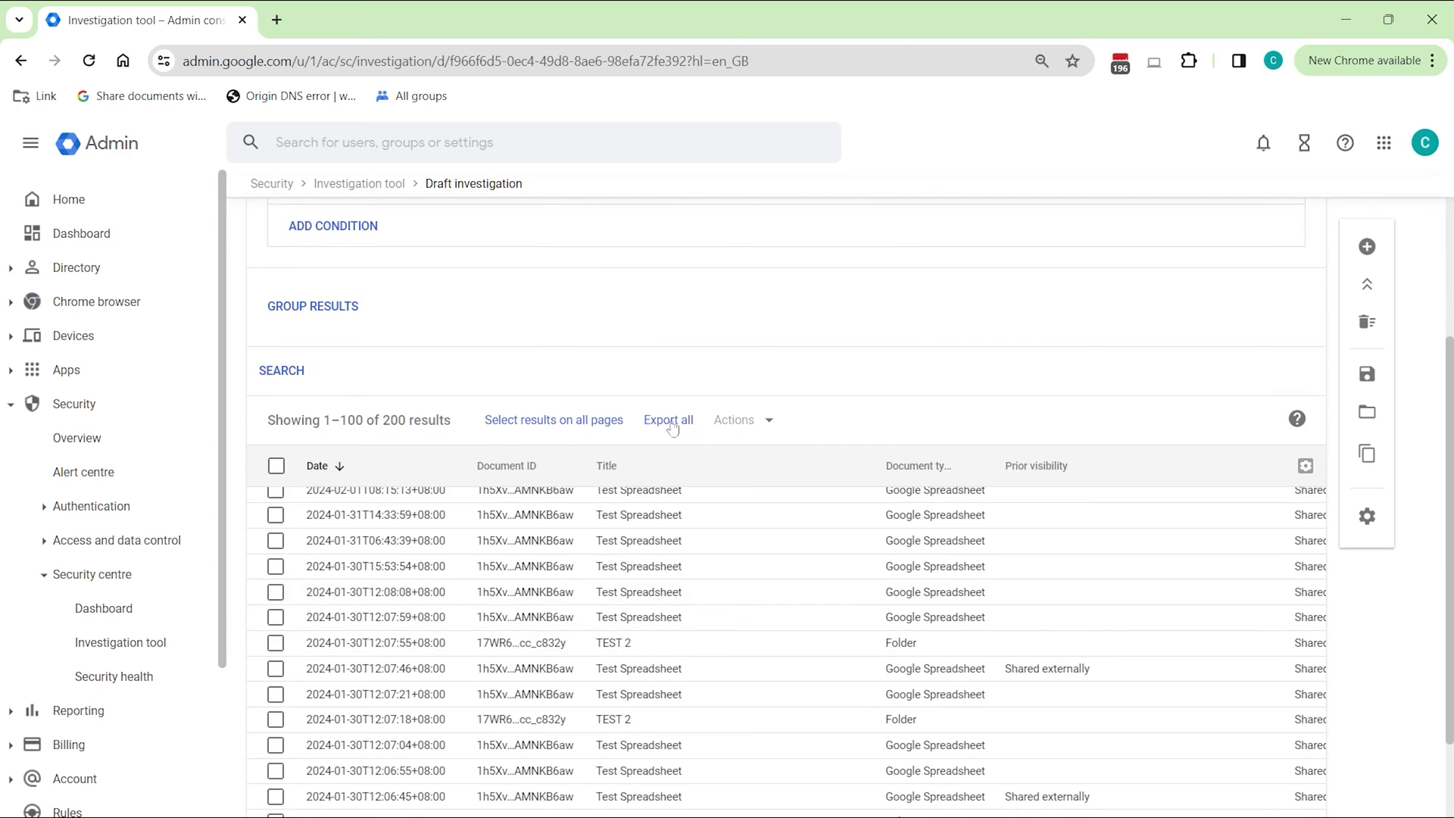
pyautogui.scroll(2, 791, 500)
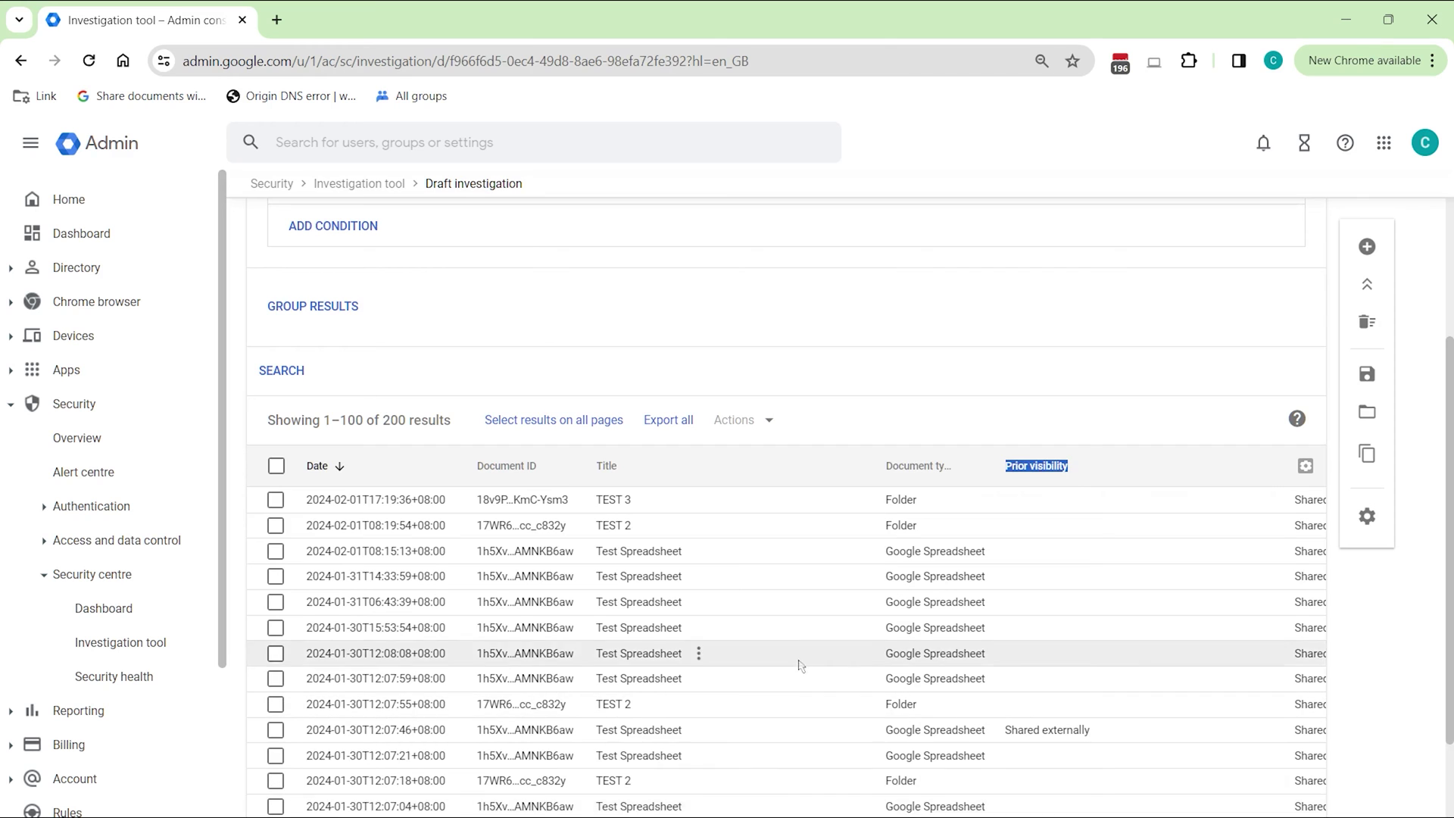
pyautogui.scroll(-1, 757, 659)
pyautogui.scroll(-5, 800, 665)
pyautogui.hscroll(3, 800, 665)
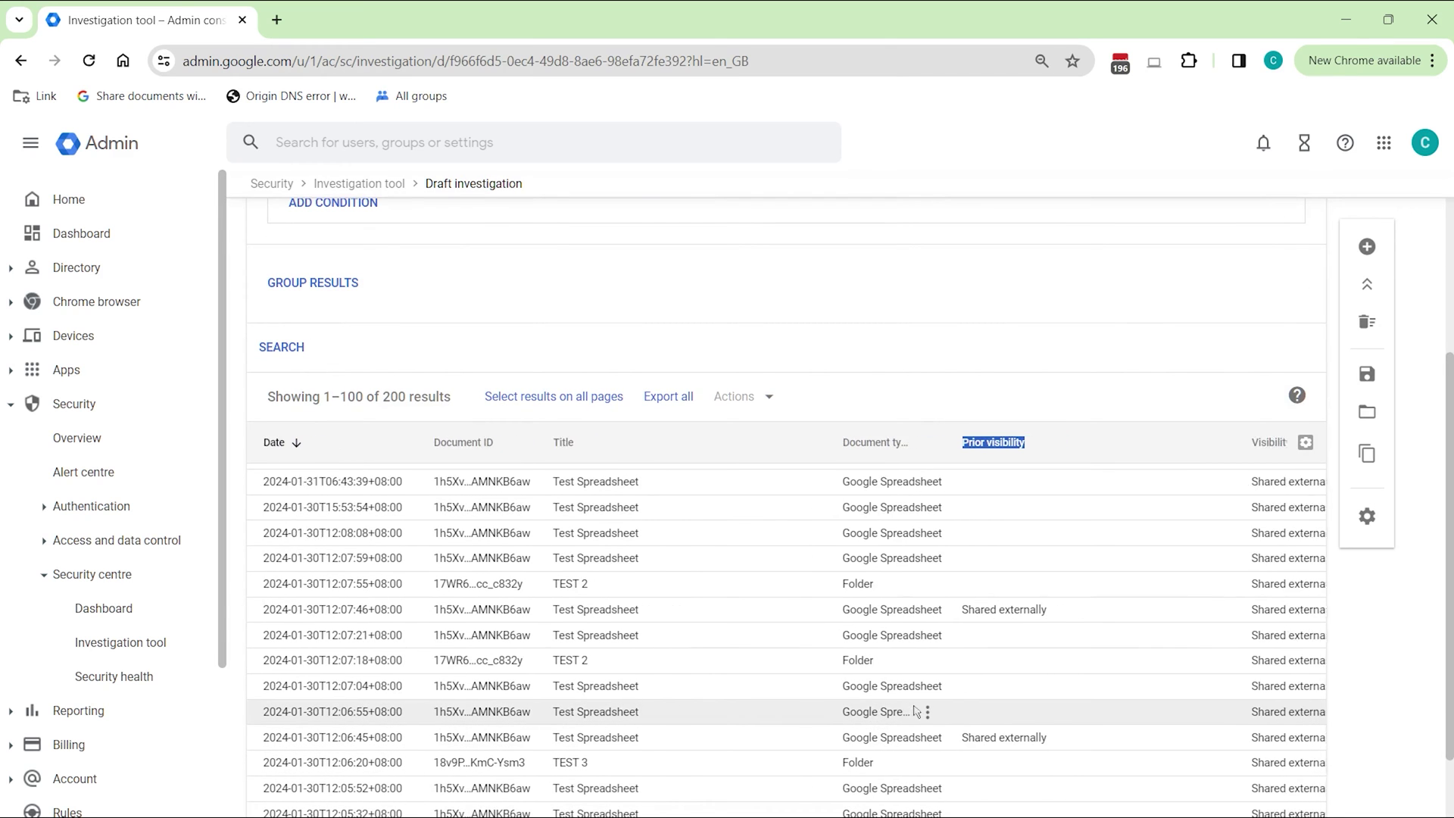
pyautogui.hscroll(3, 785, 558)
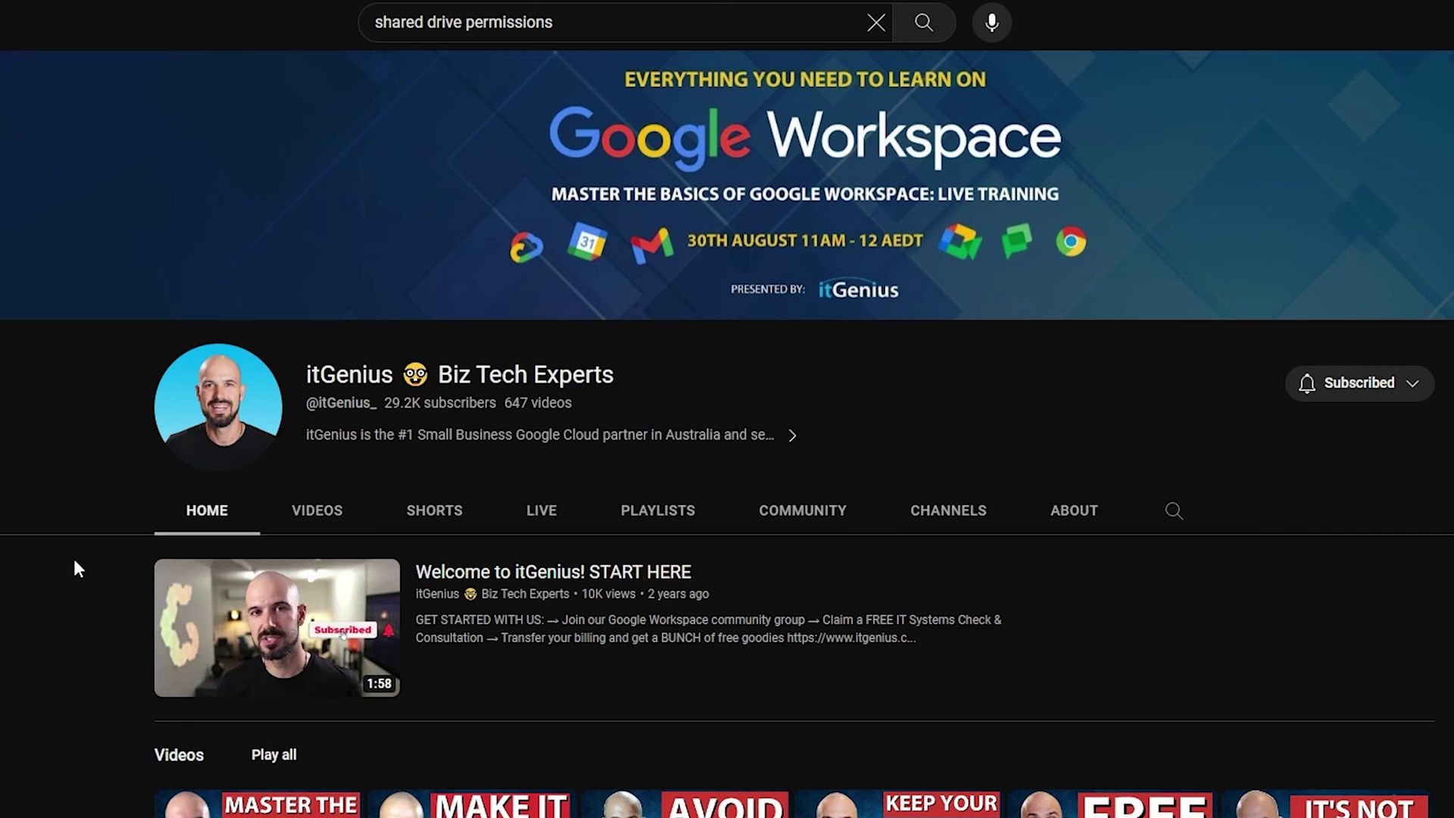
pyautogui.scroll(-2, 74, 560)
pyautogui.scroll(-8, 74, 557)
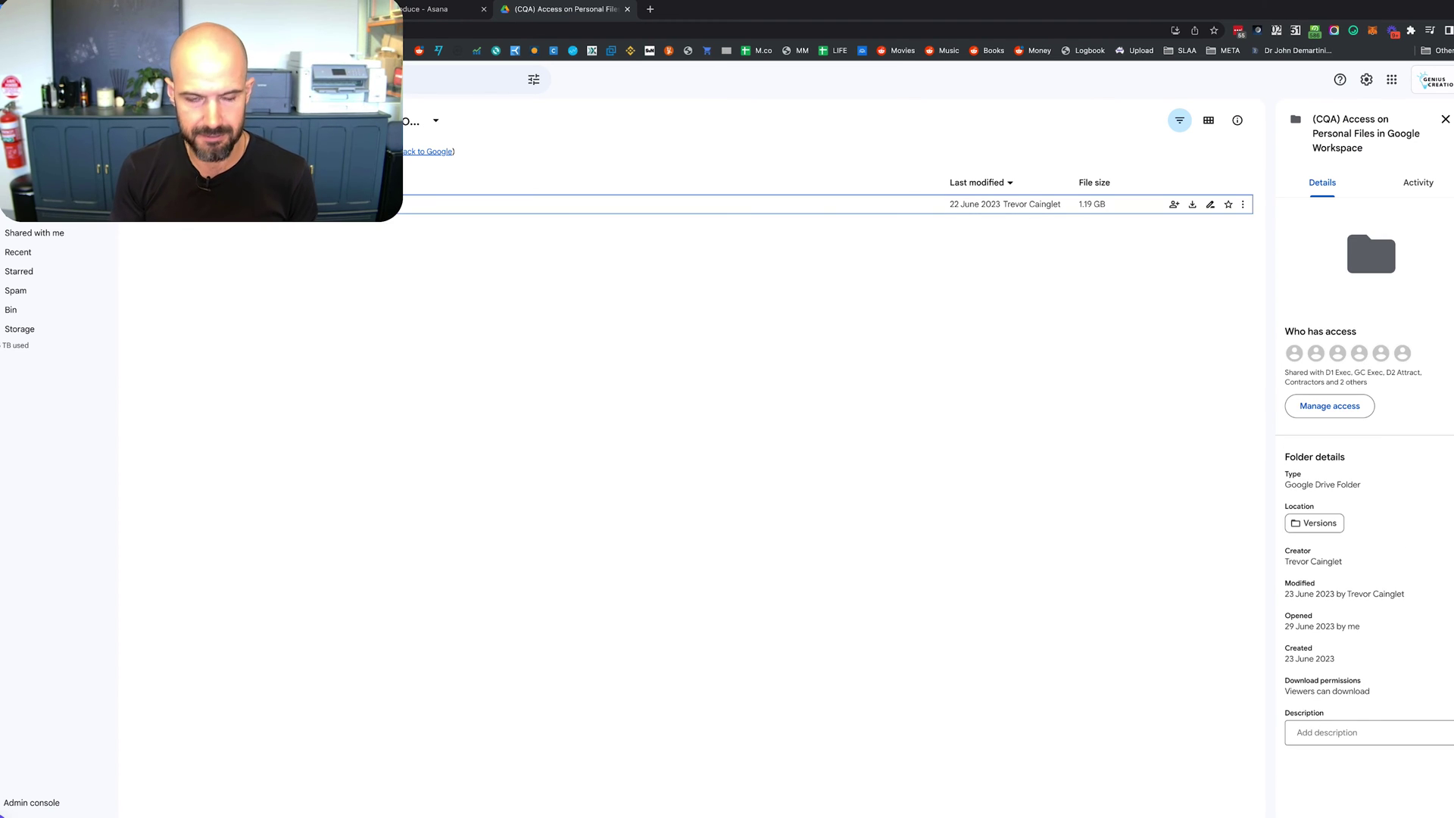
# Zoom the Drive page in twice, list the shared drives, and switch to the itGenius account
pyautogui.hotkey('ctrl', '+')
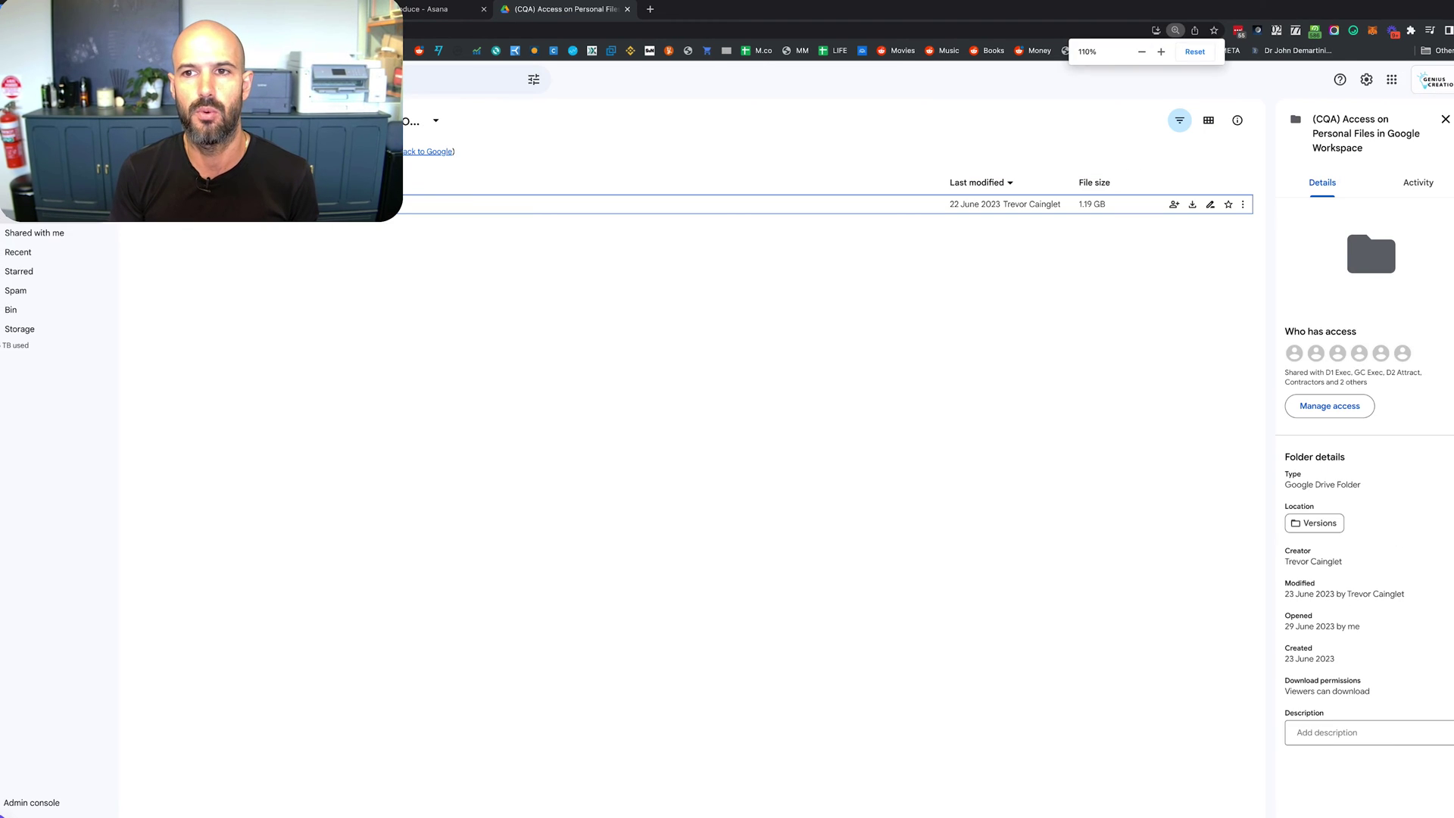
pyautogui.hotkey('ctrl', '+')
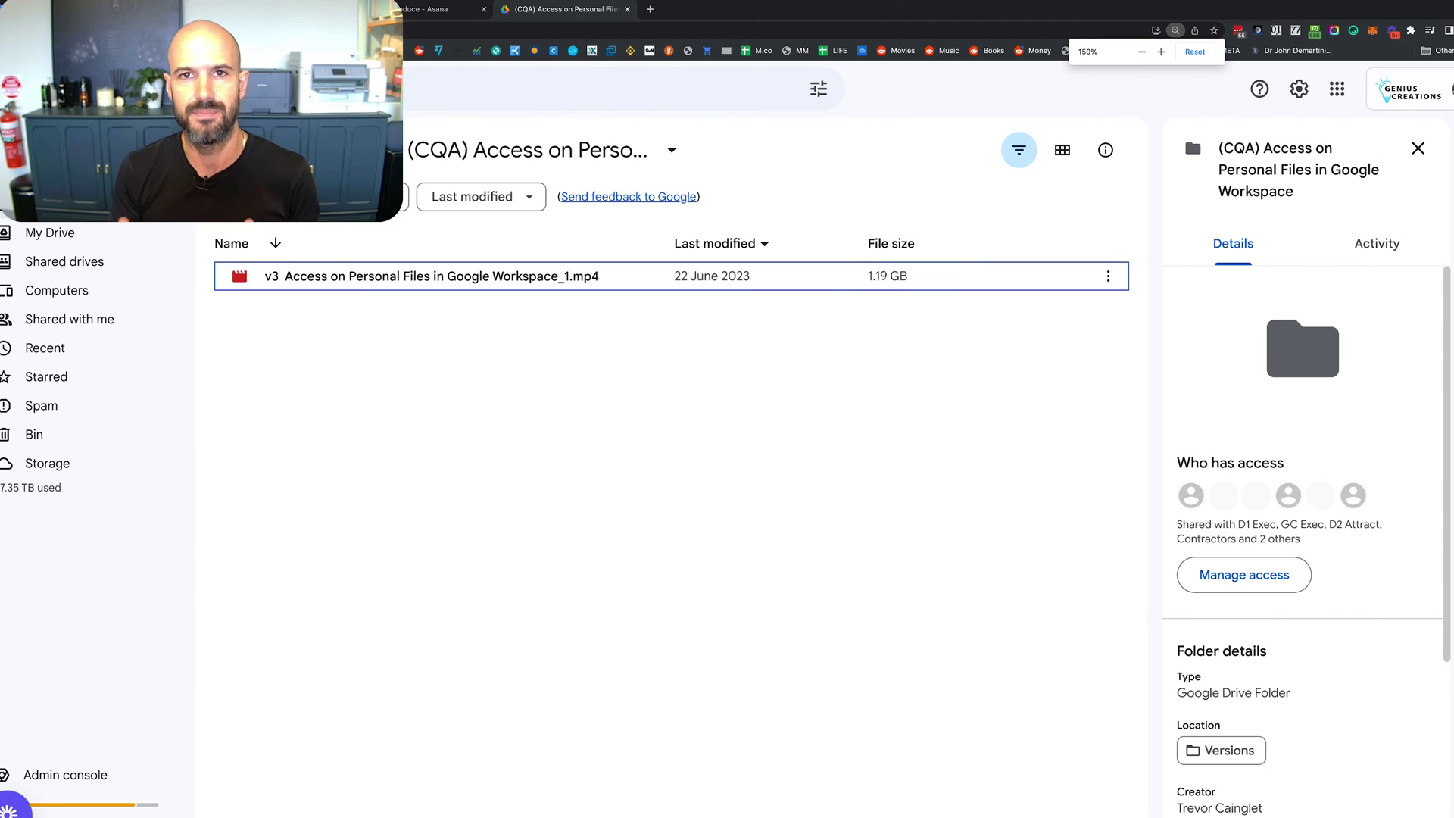
pyautogui.click(93, 265)
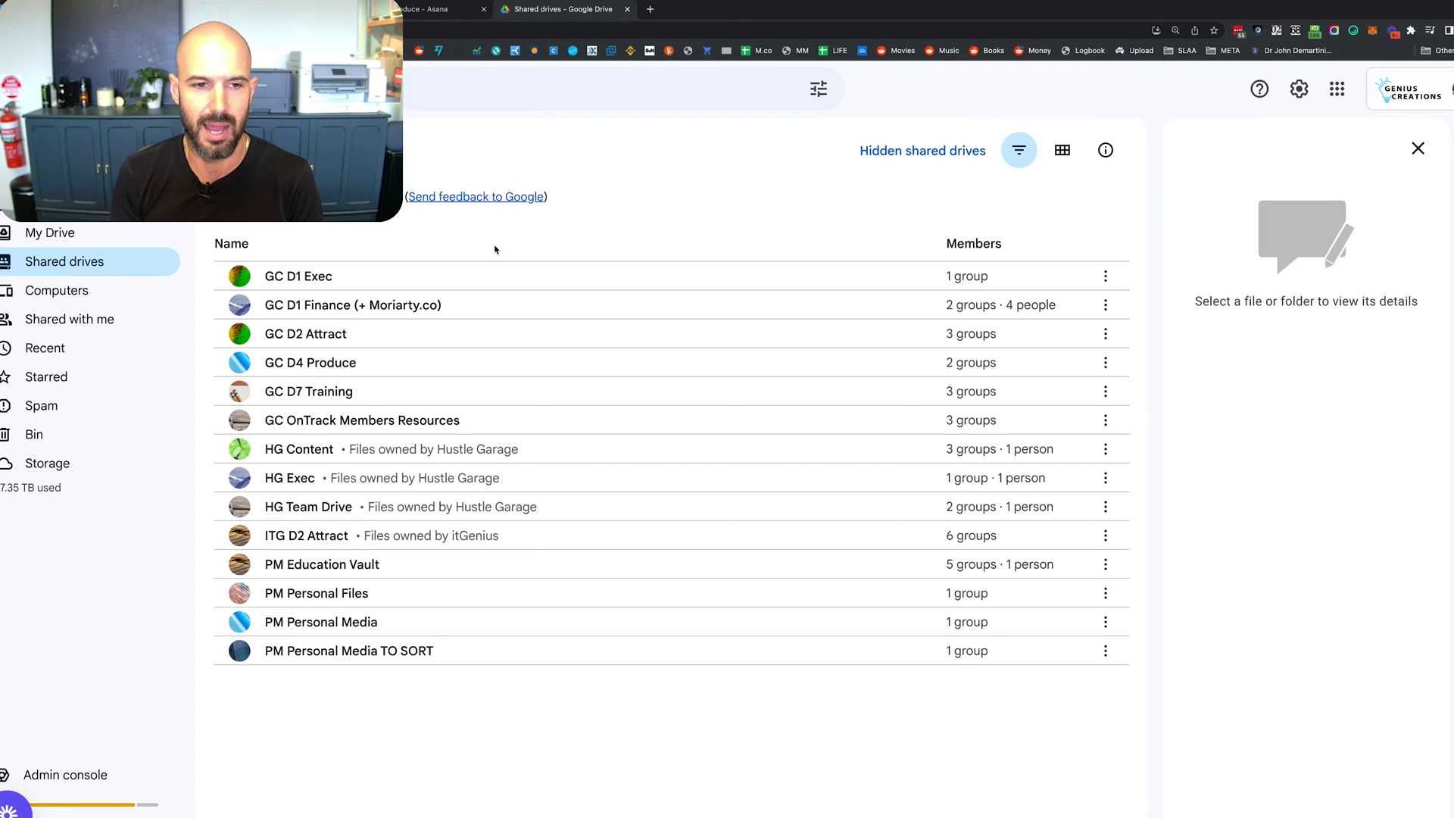
pyautogui.click(1441, 97)
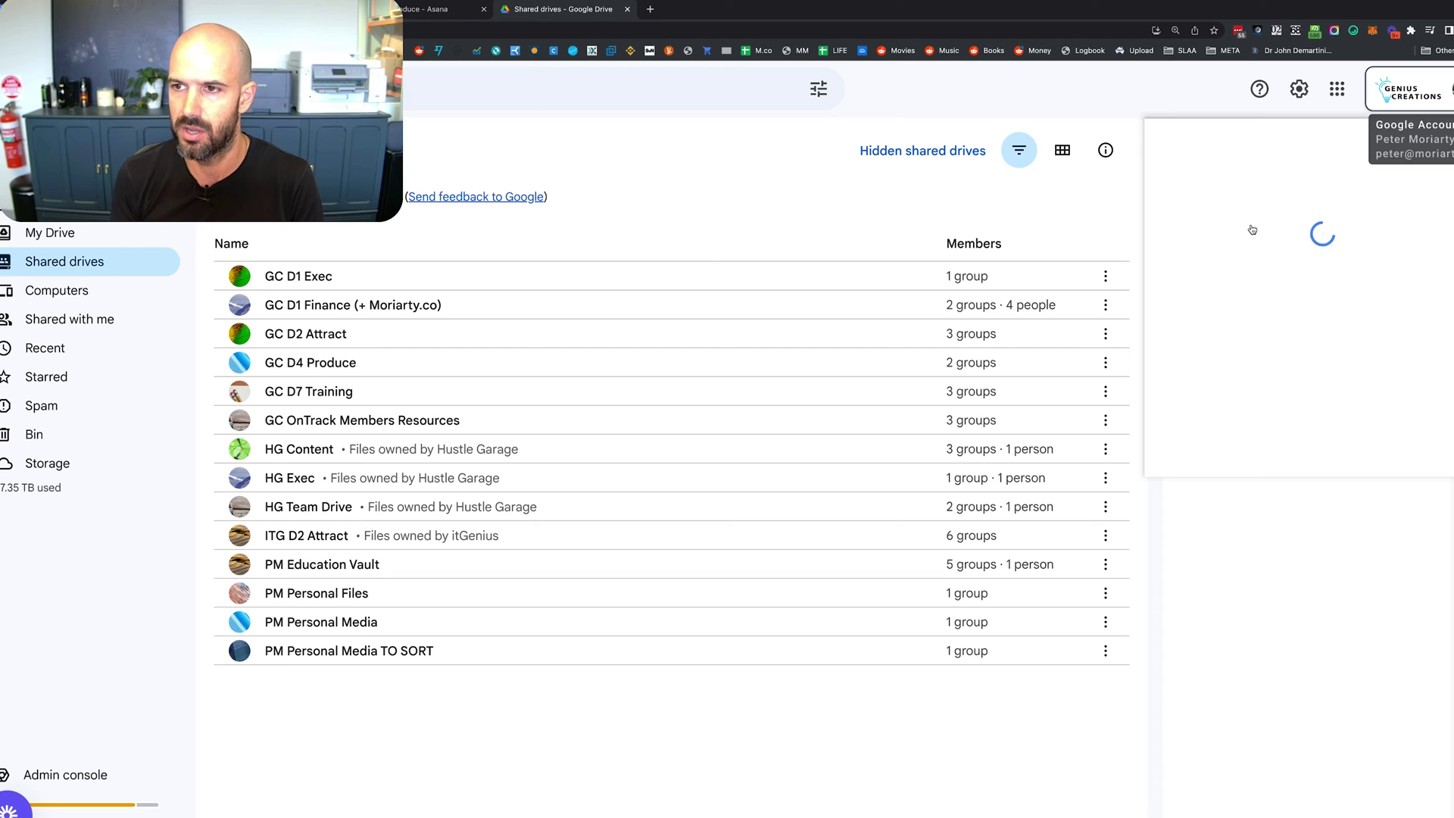
pyautogui.click(1265, 326)
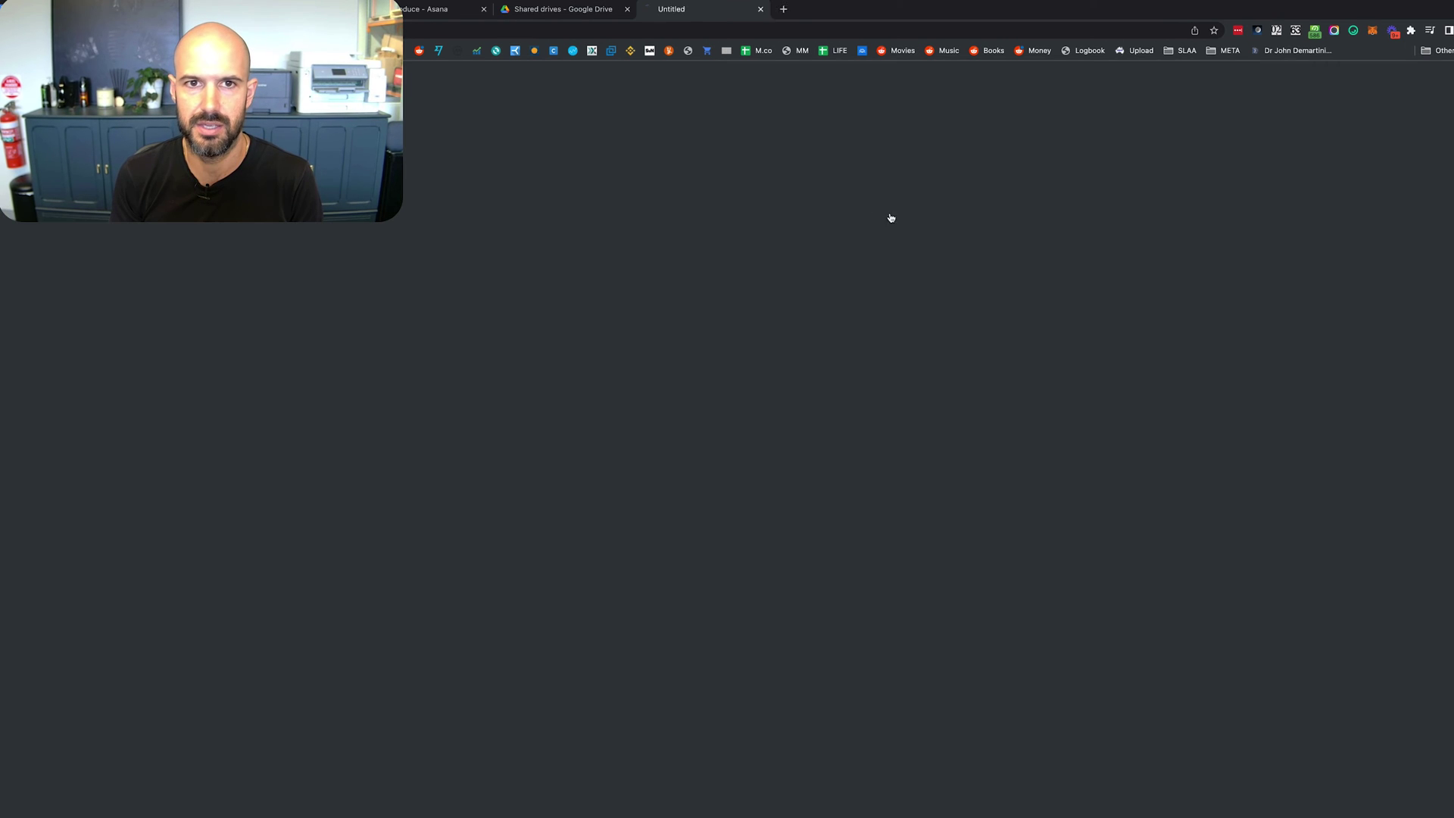
# Close the old Shared drives tab and scroll through the itGenius account's shared drives
pyautogui.click(626, 9)
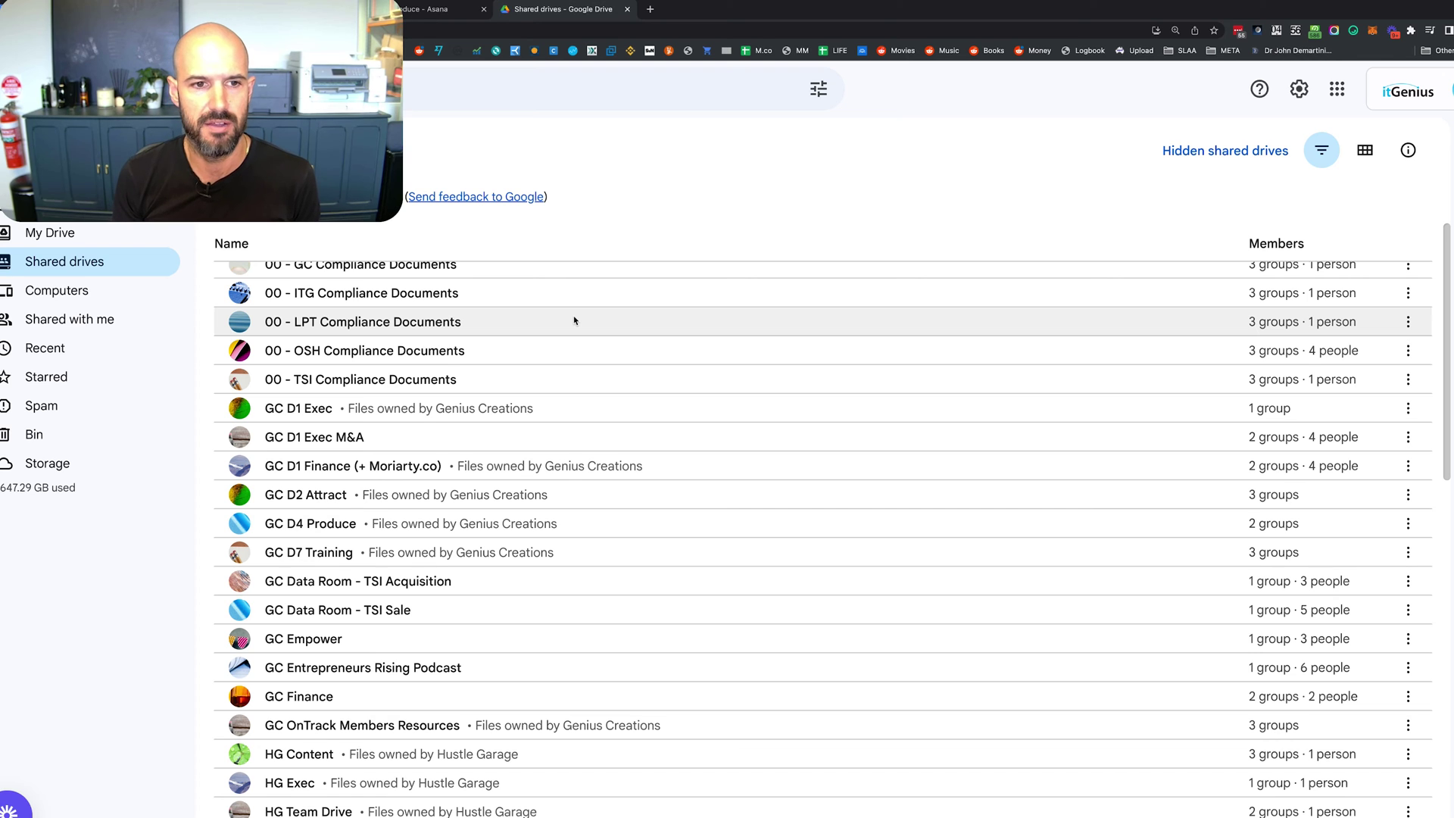
pyautogui.scroll(-2, 575, 320)
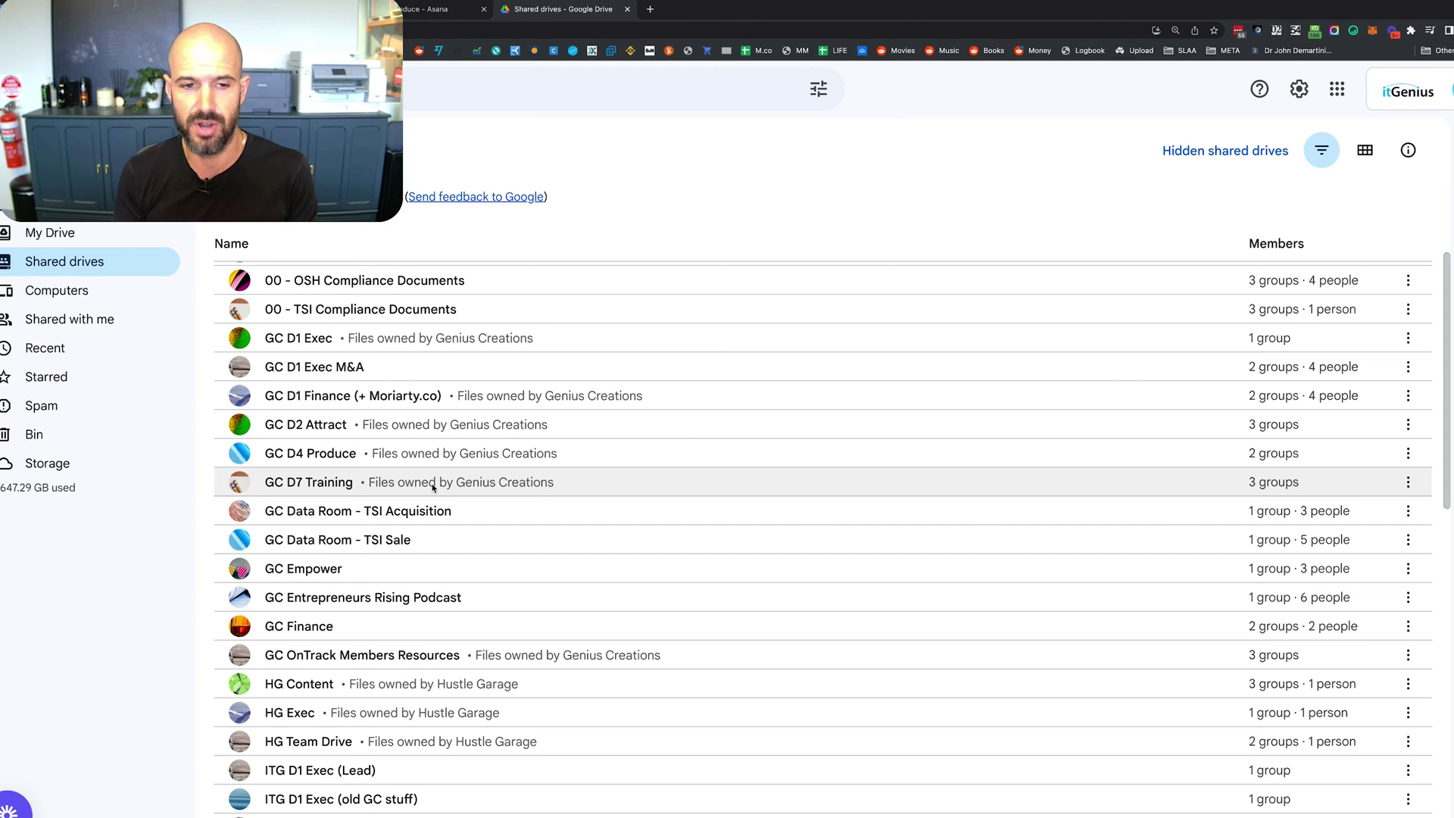
pyautogui.rightClick(433, 486)
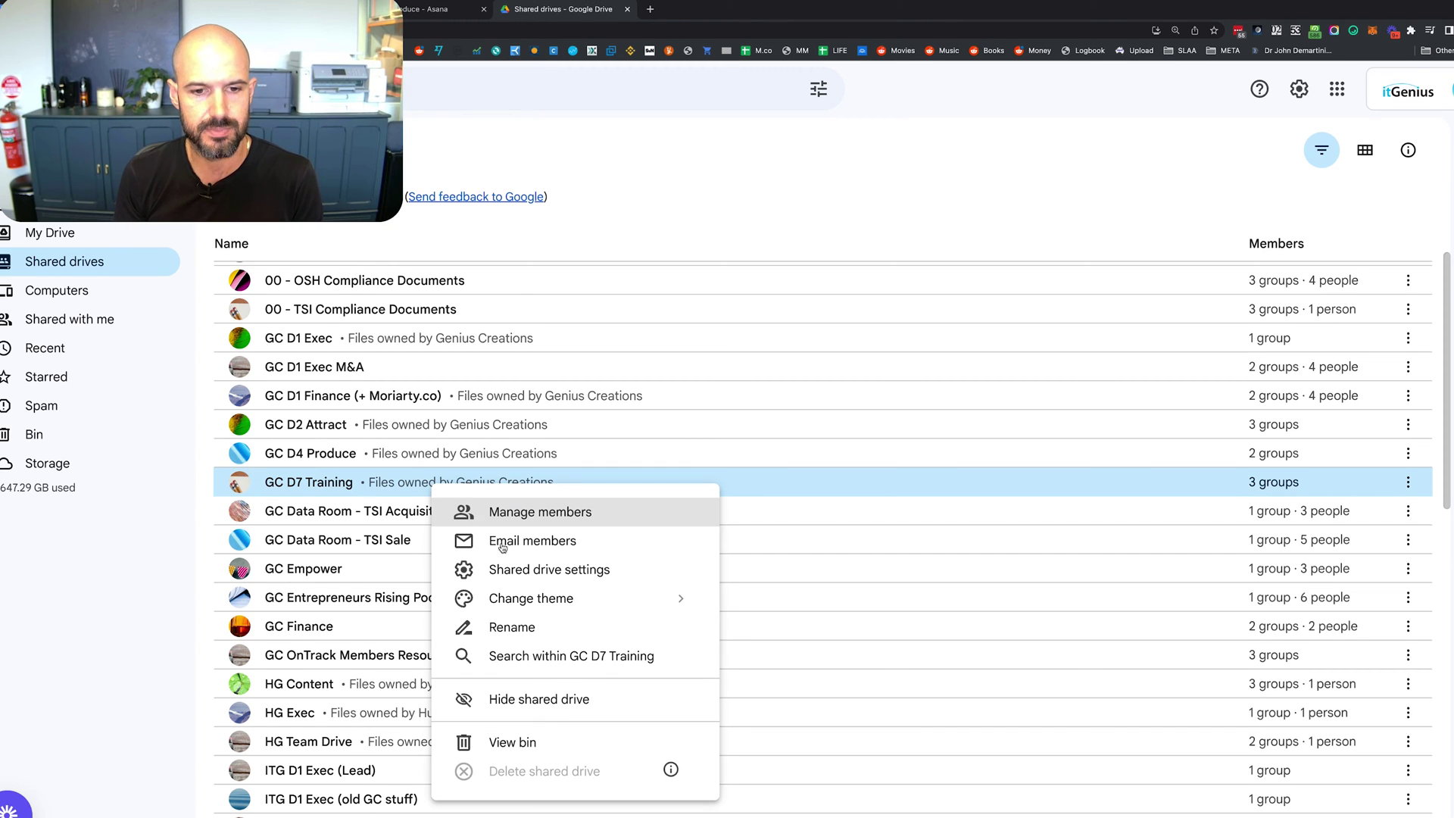
pyautogui.click(513, 571)
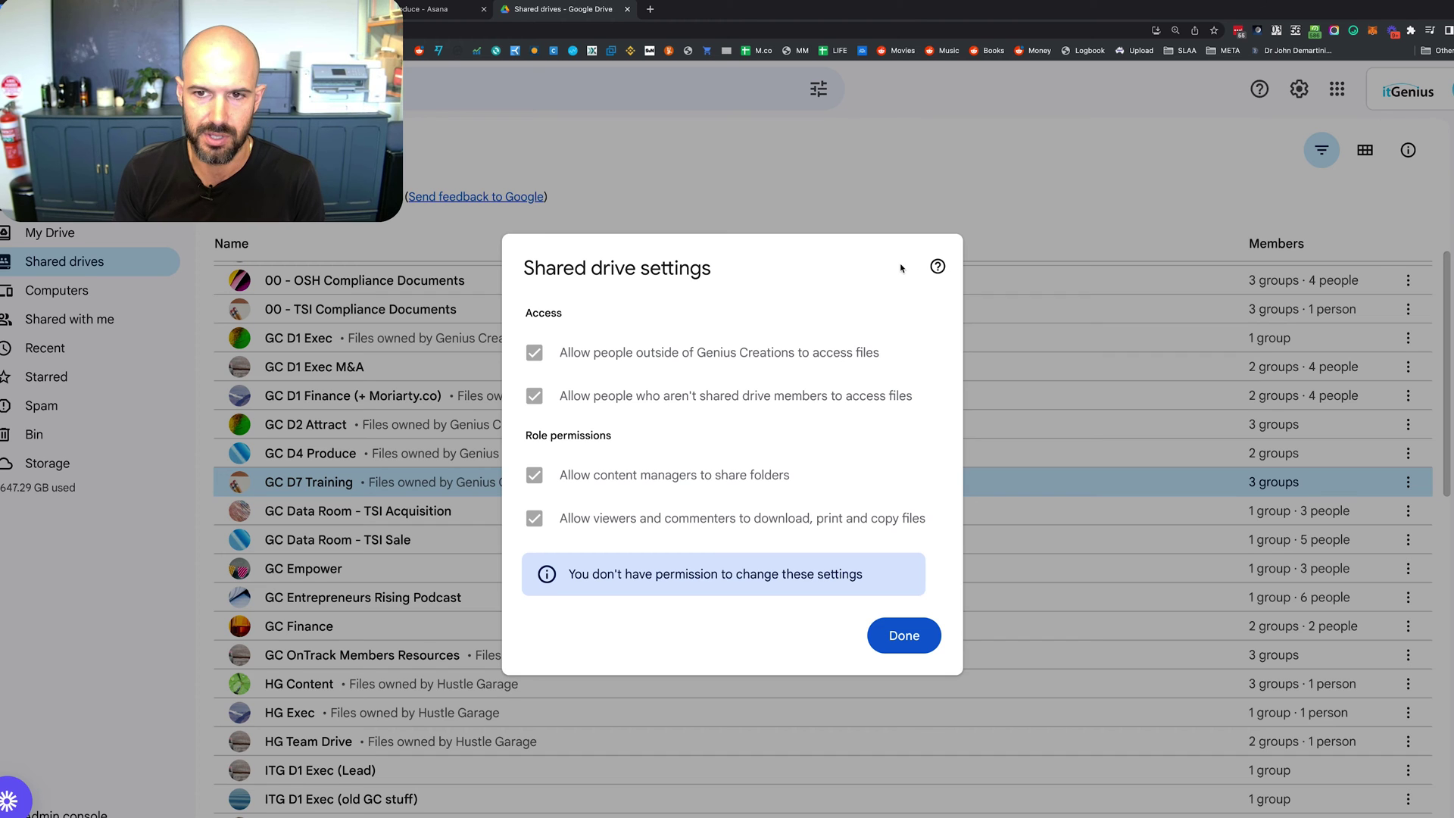
pyautogui.click(895, 633)
pyautogui.scroll(-5, 572, 560)
pyautogui.scroll(-1, 572, 563)
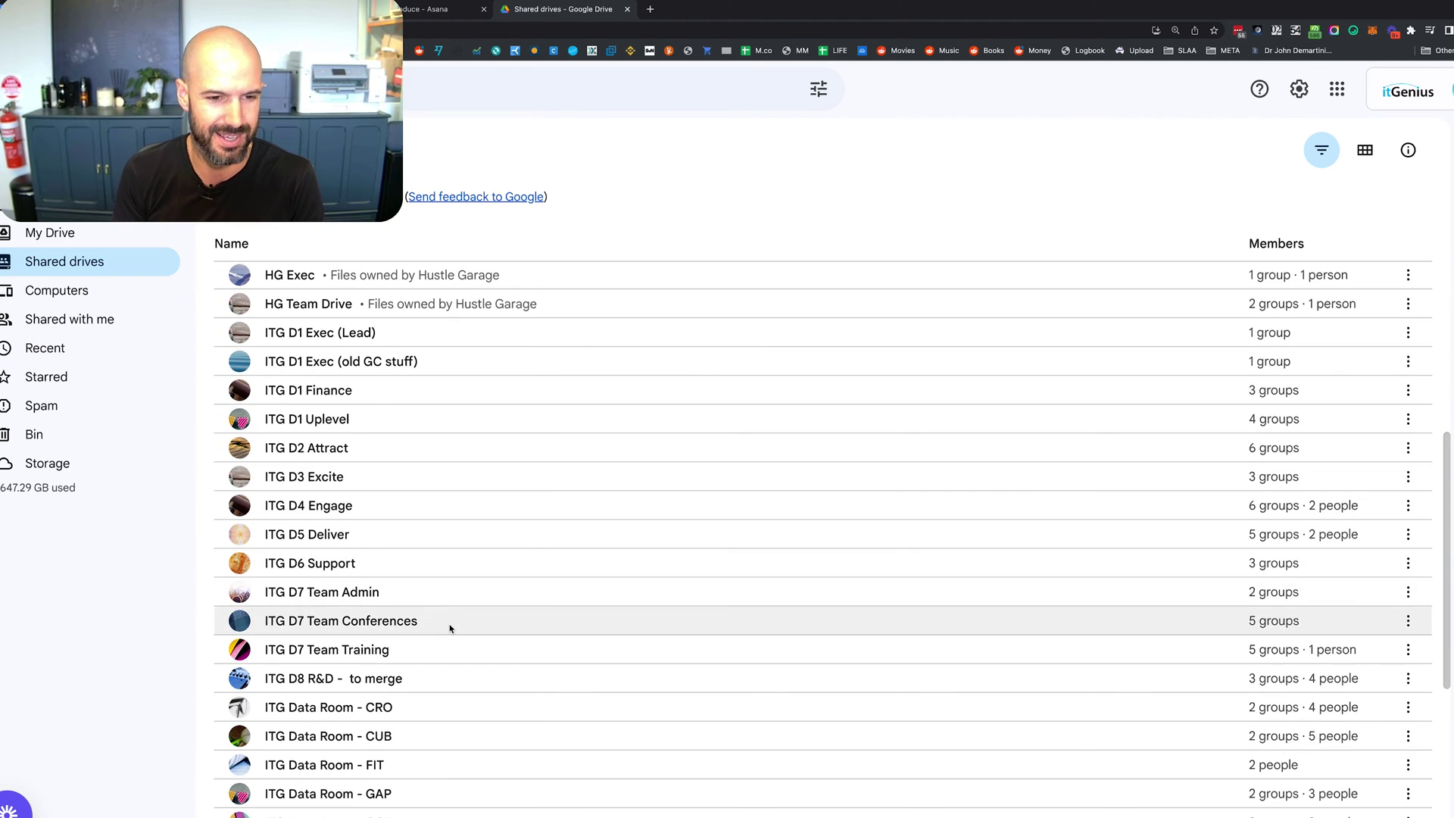
# In ITG D7 Team Training's settings, leave 'Allow content managers to share folders' unticked
pyautogui.rightClick(433, 649)
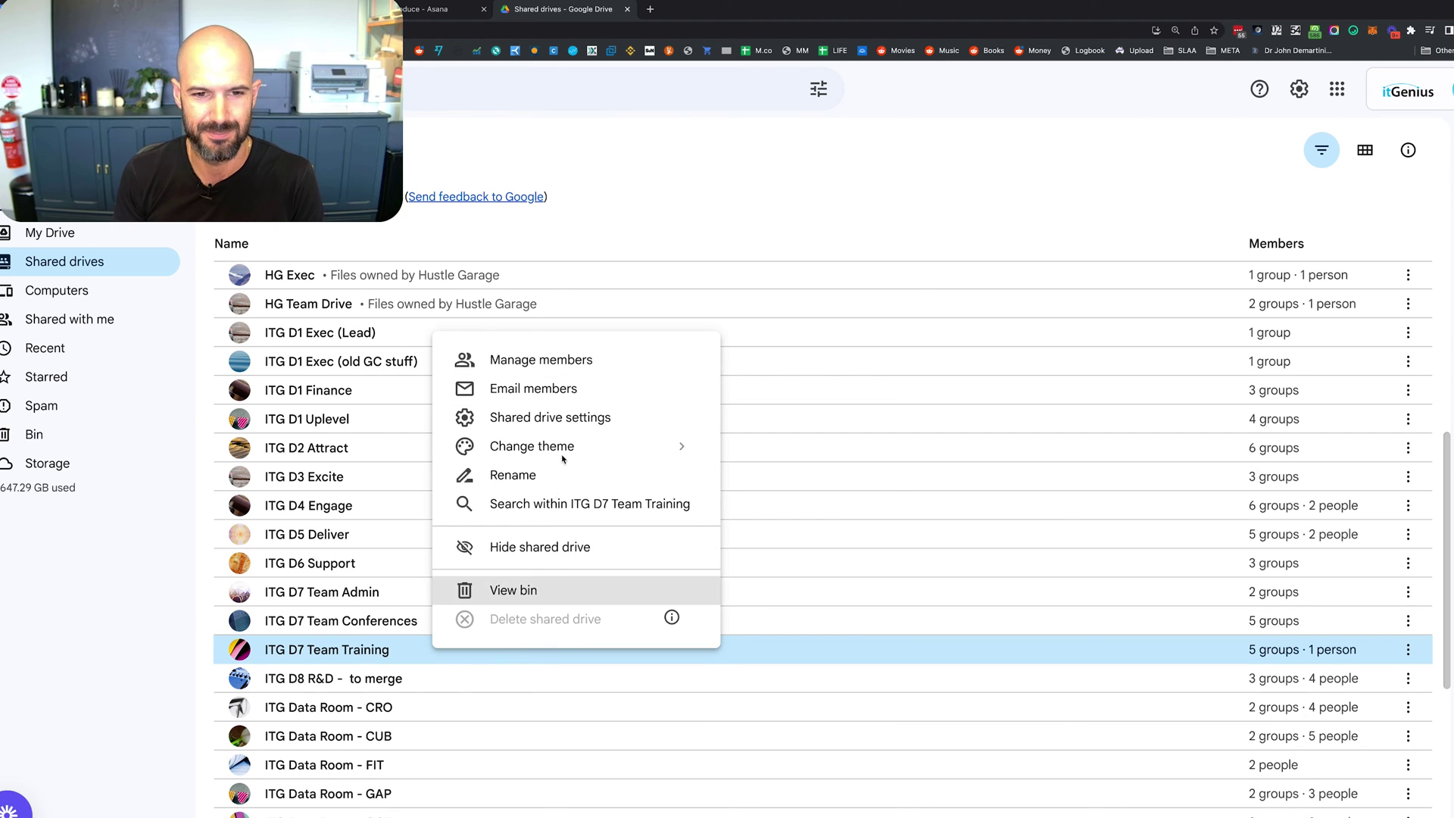
pyautogui.click(578, 420)
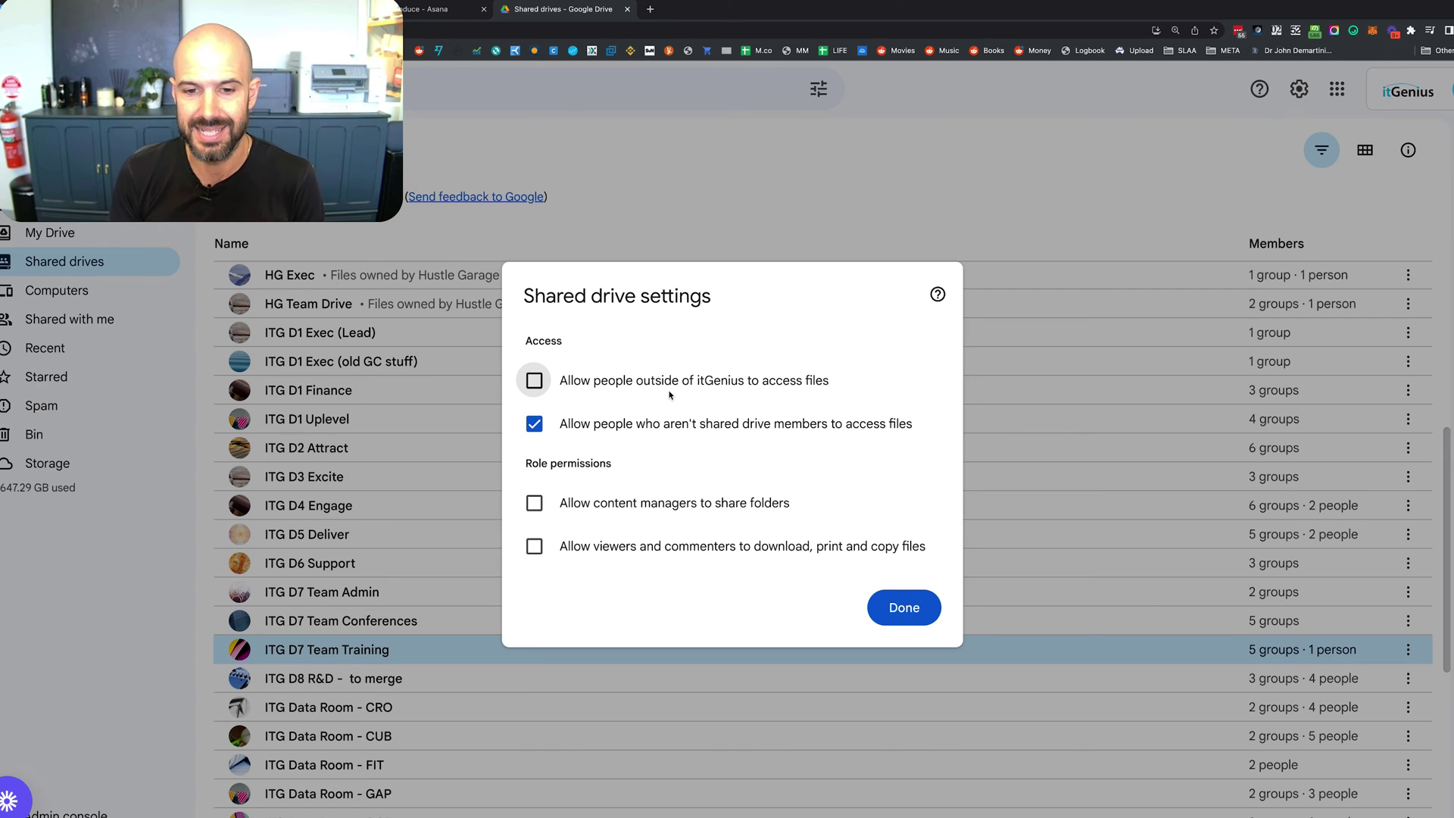
pyautogui.click(535, 504)
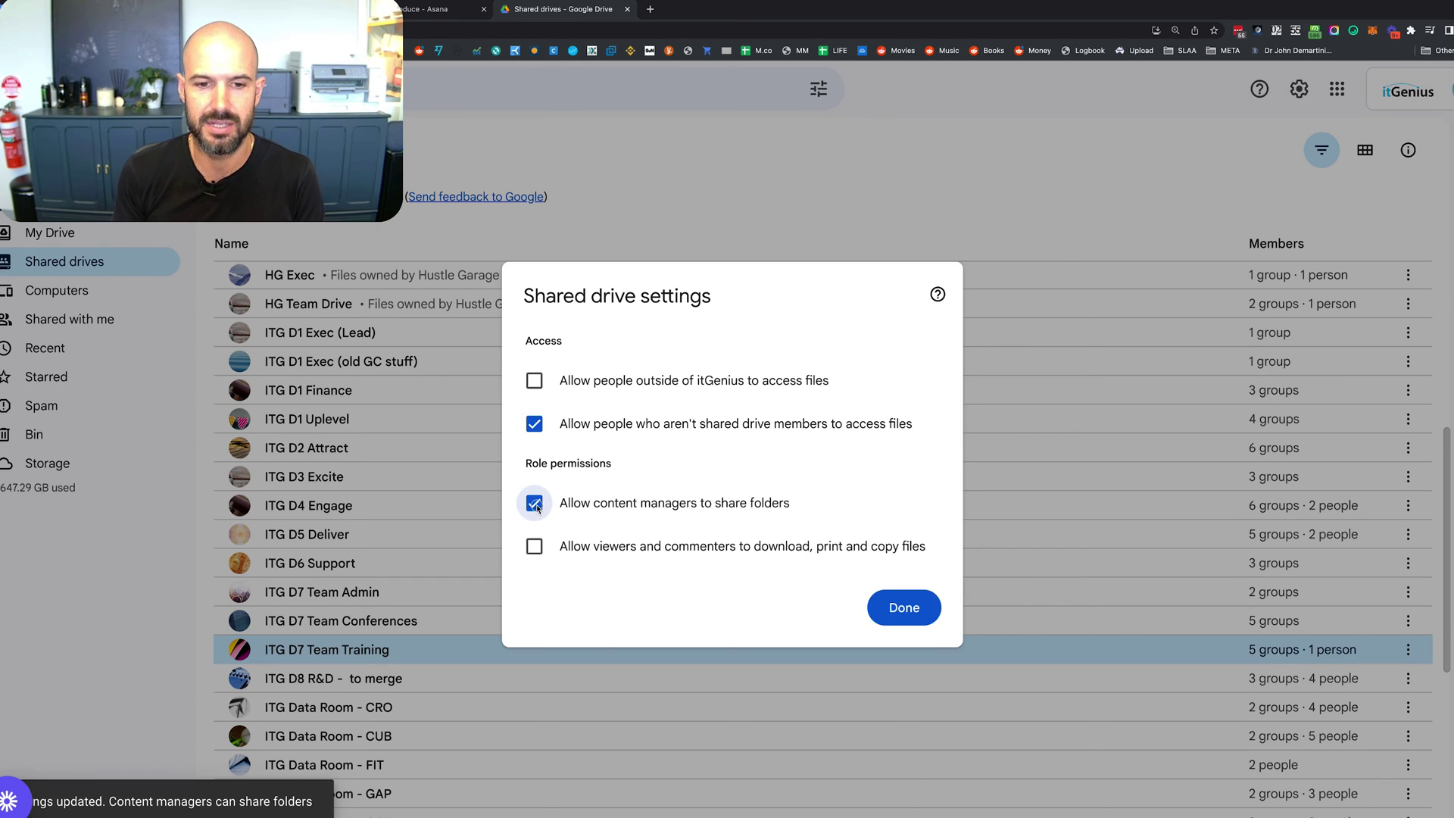
pyautogui.click(534, 503)
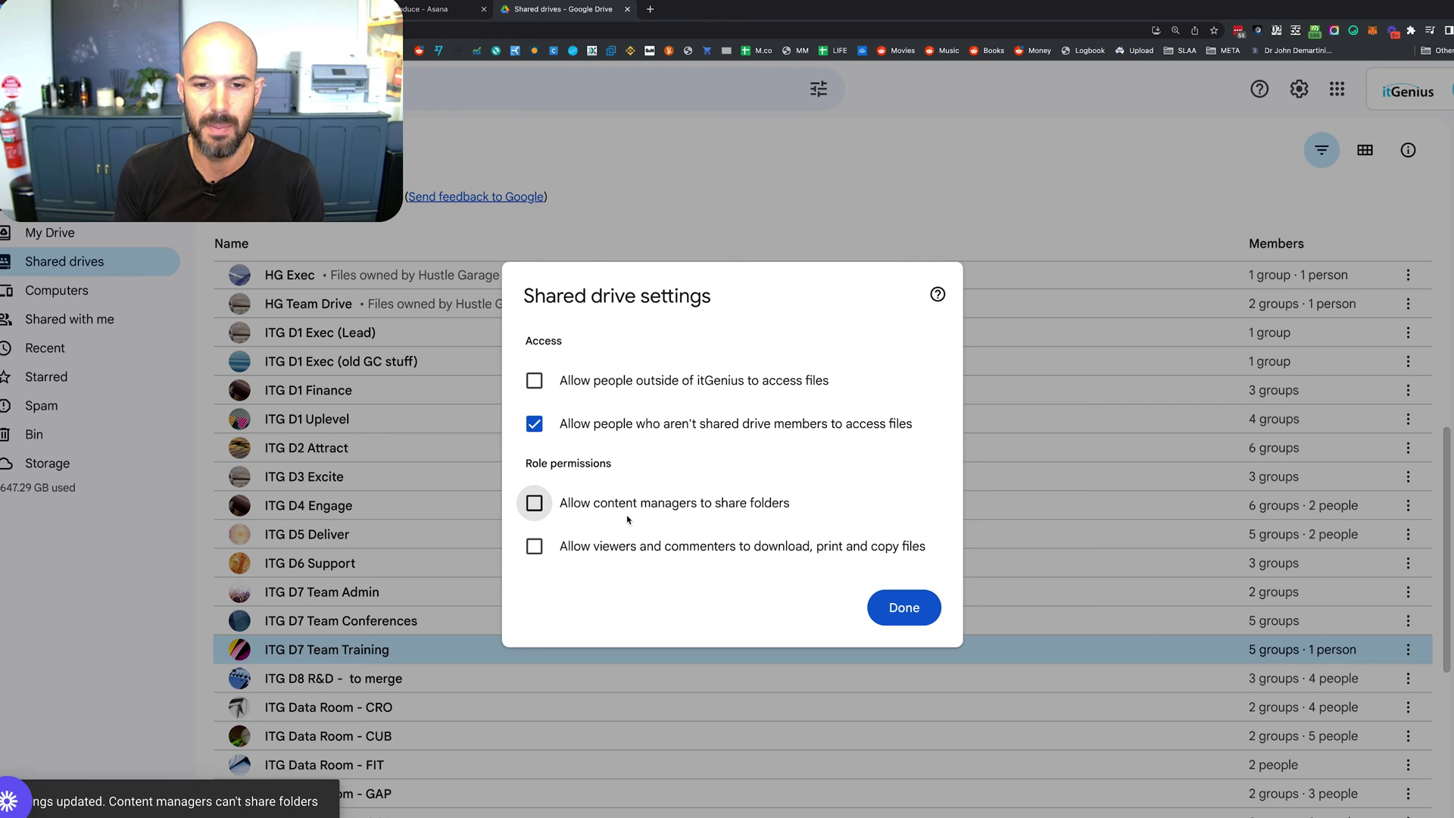